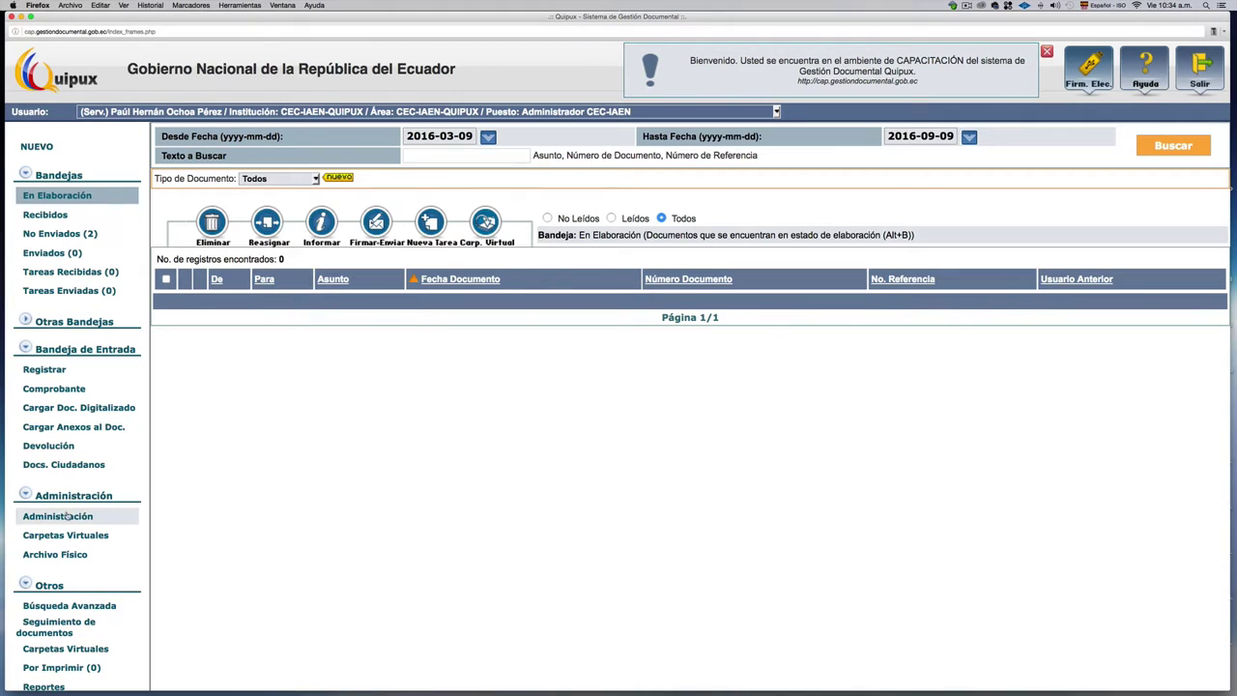
- Open the virtual folder administration and choose CEC-IAEN-QUIPUX as the area to manage
click(64, 534)
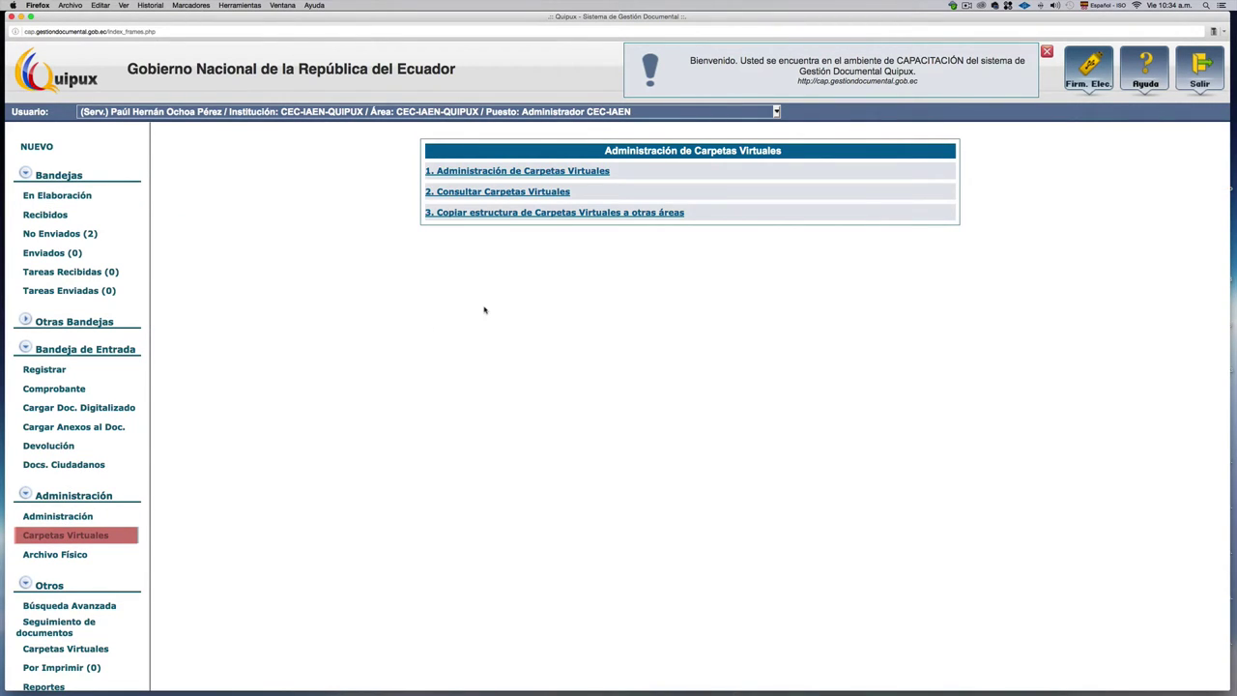
click(472, 171)
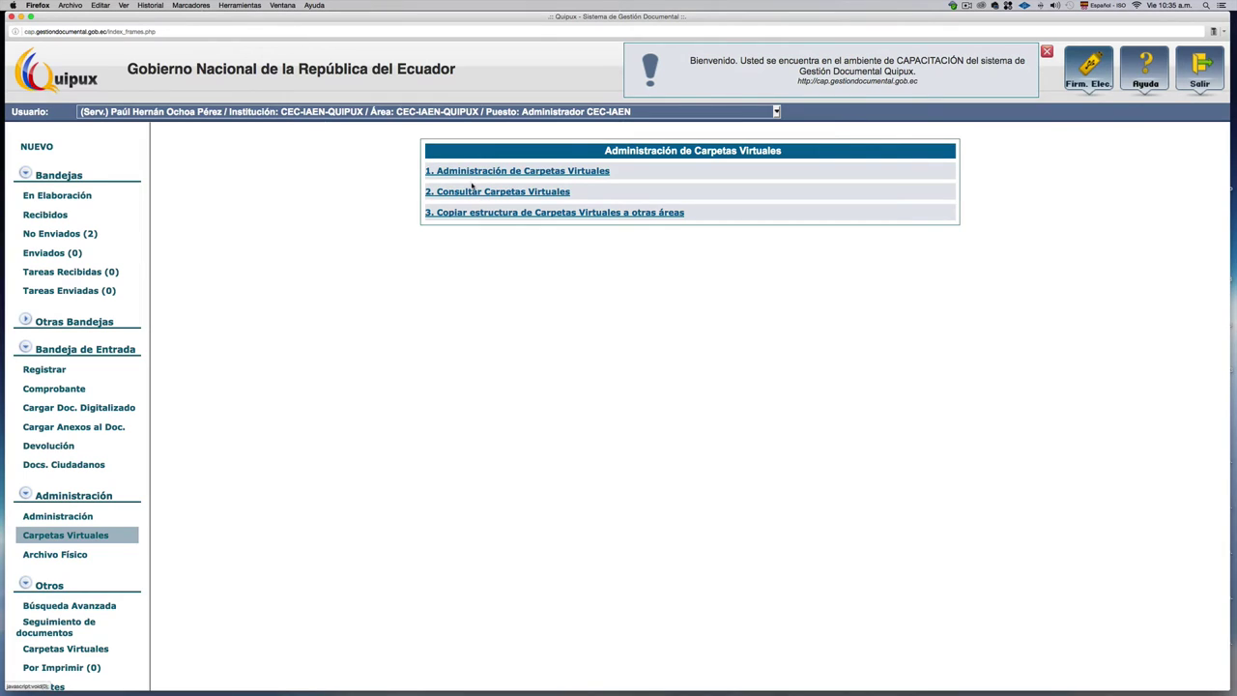
click(472, 173)
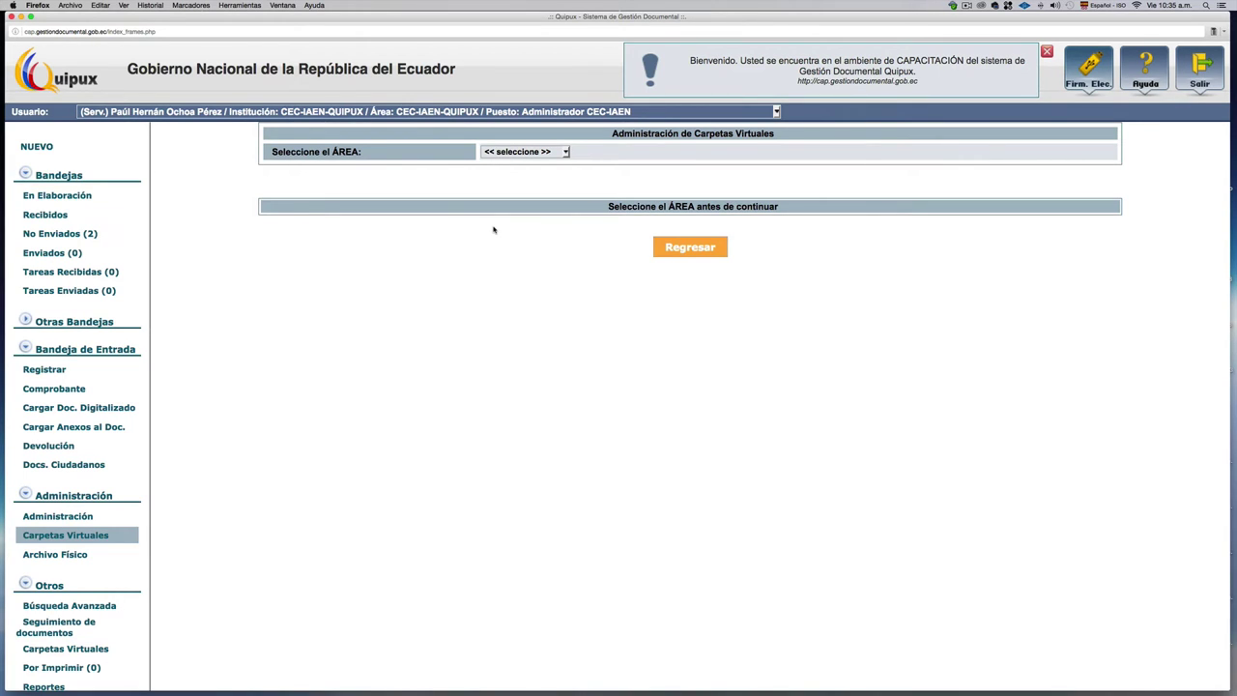
click(566, 153)
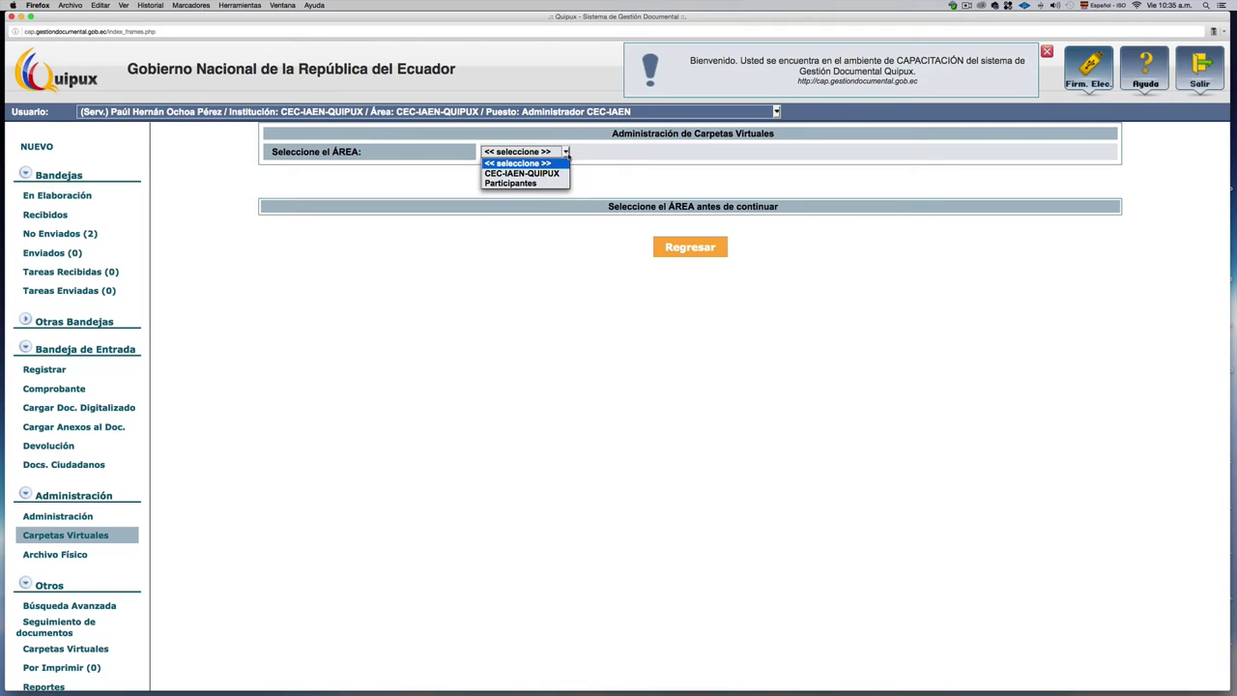
click(397, 180)
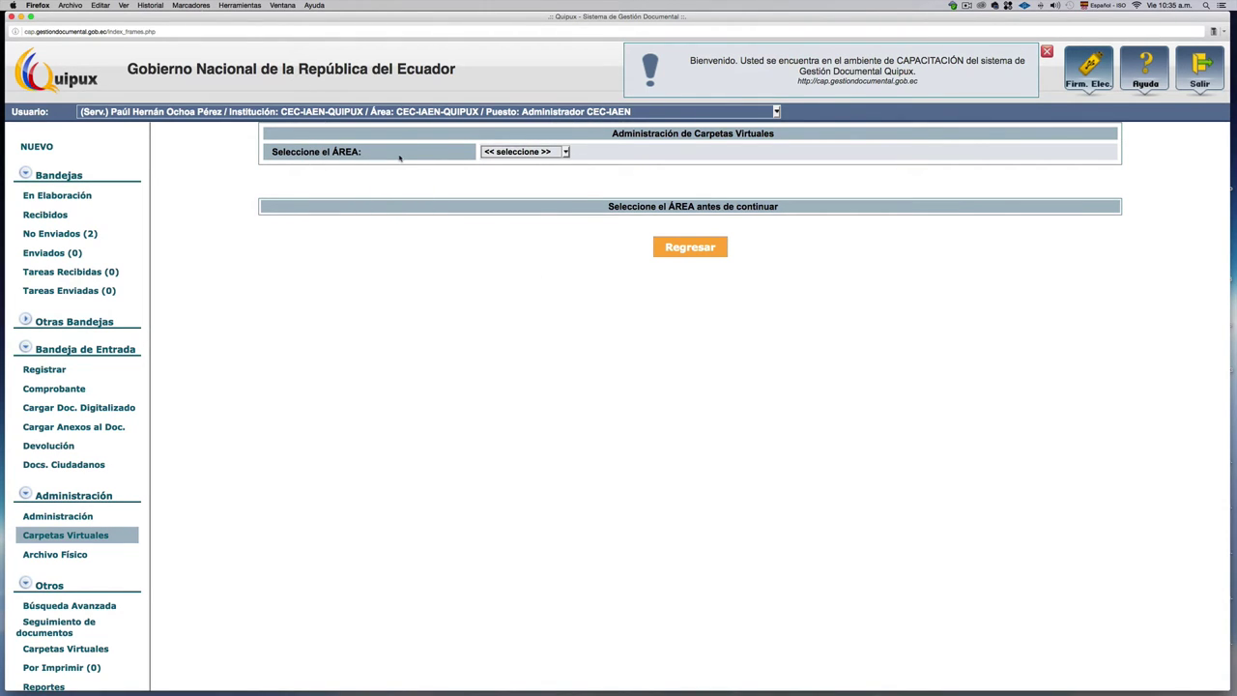
click(566, 153)
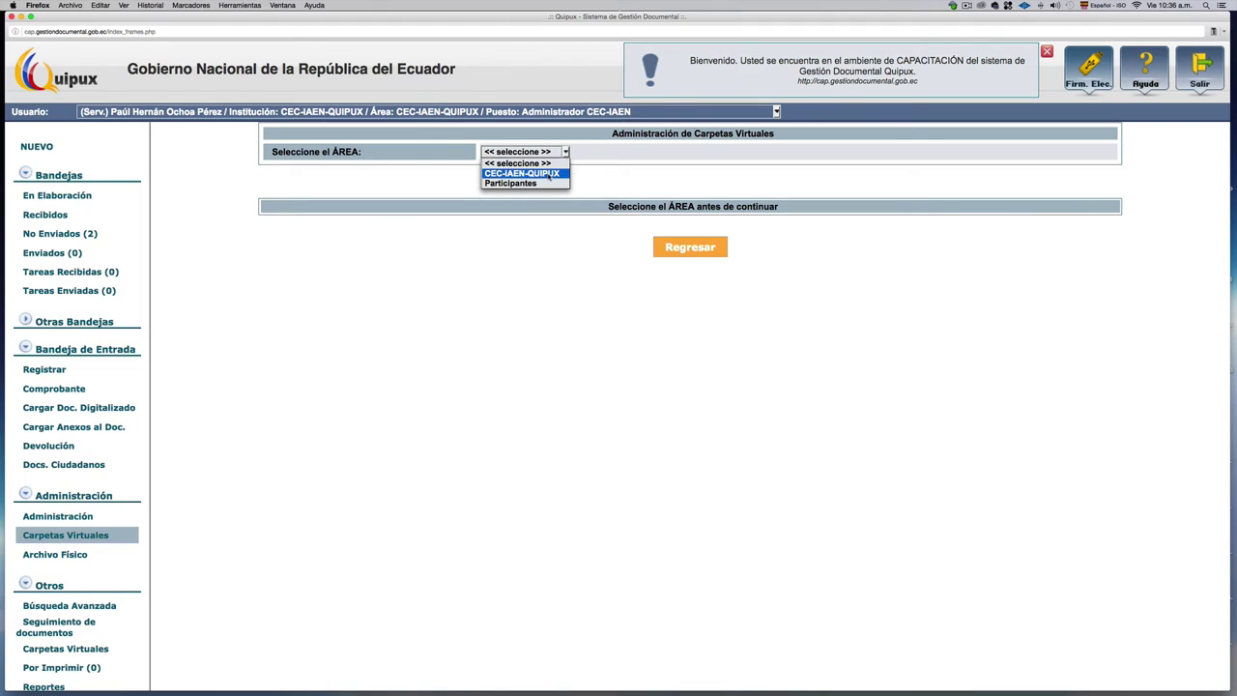
click(548, 175)
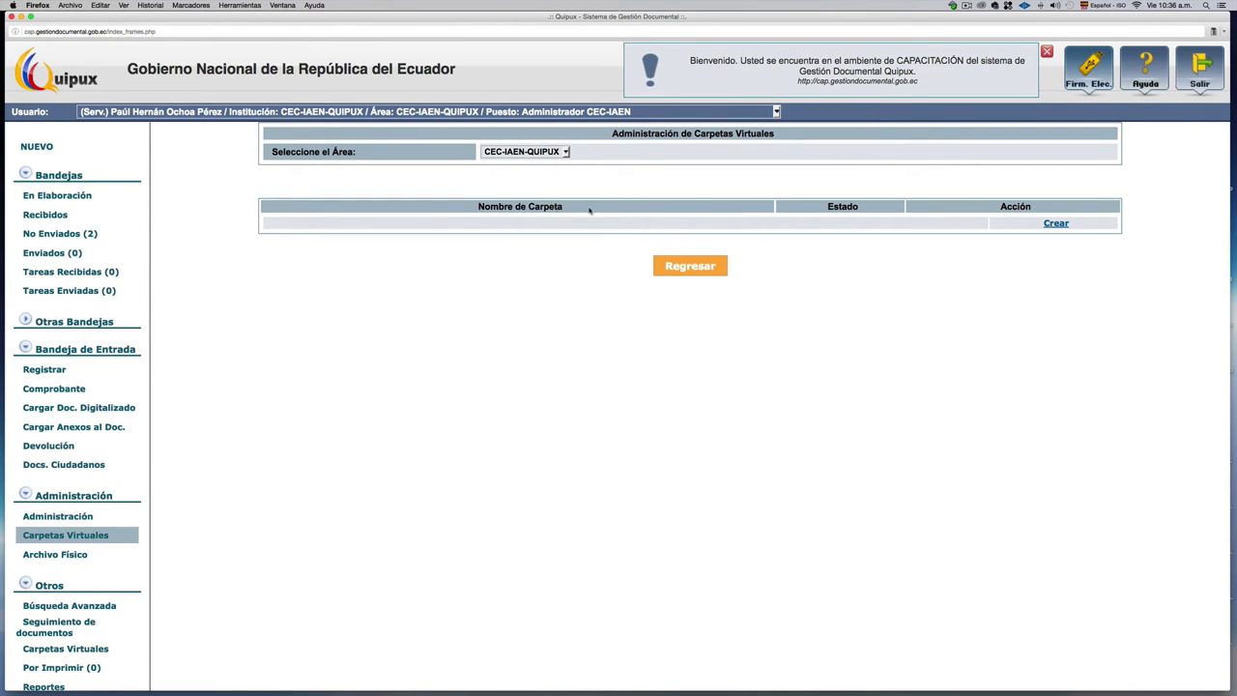
- Create a top-level virtual folder named Contratos with 5 years of management archive and 15 years of central archive
click(1056, 224)
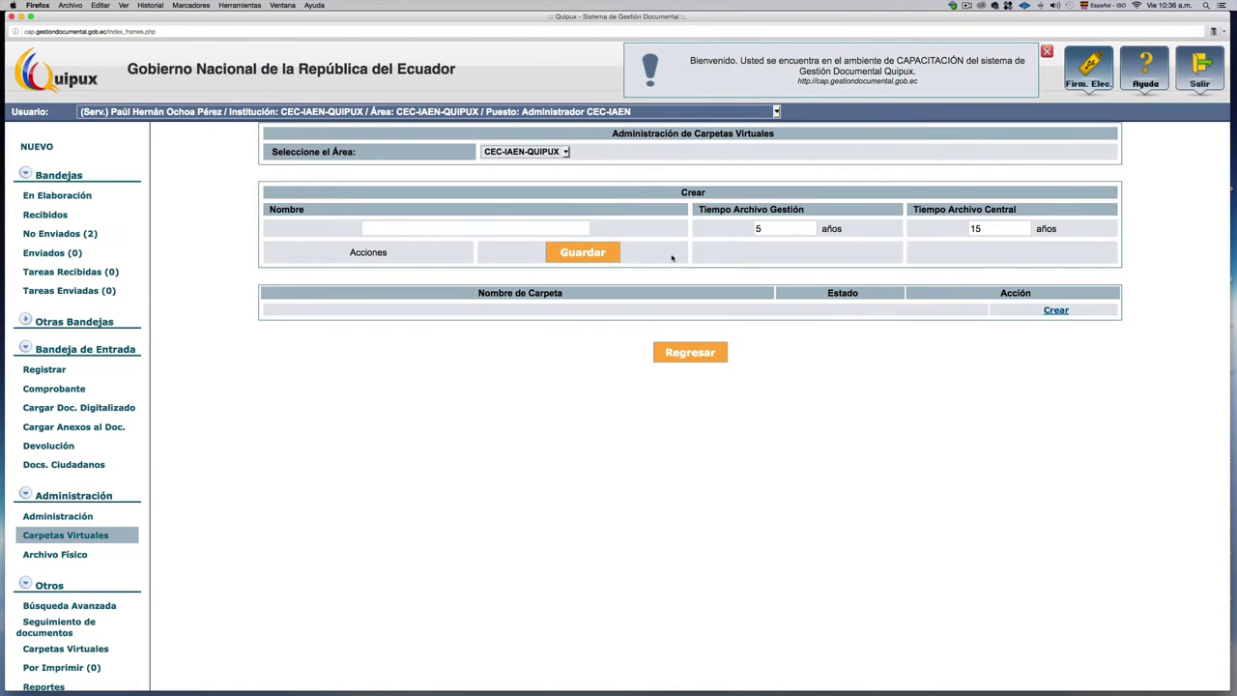
click(416, 228)
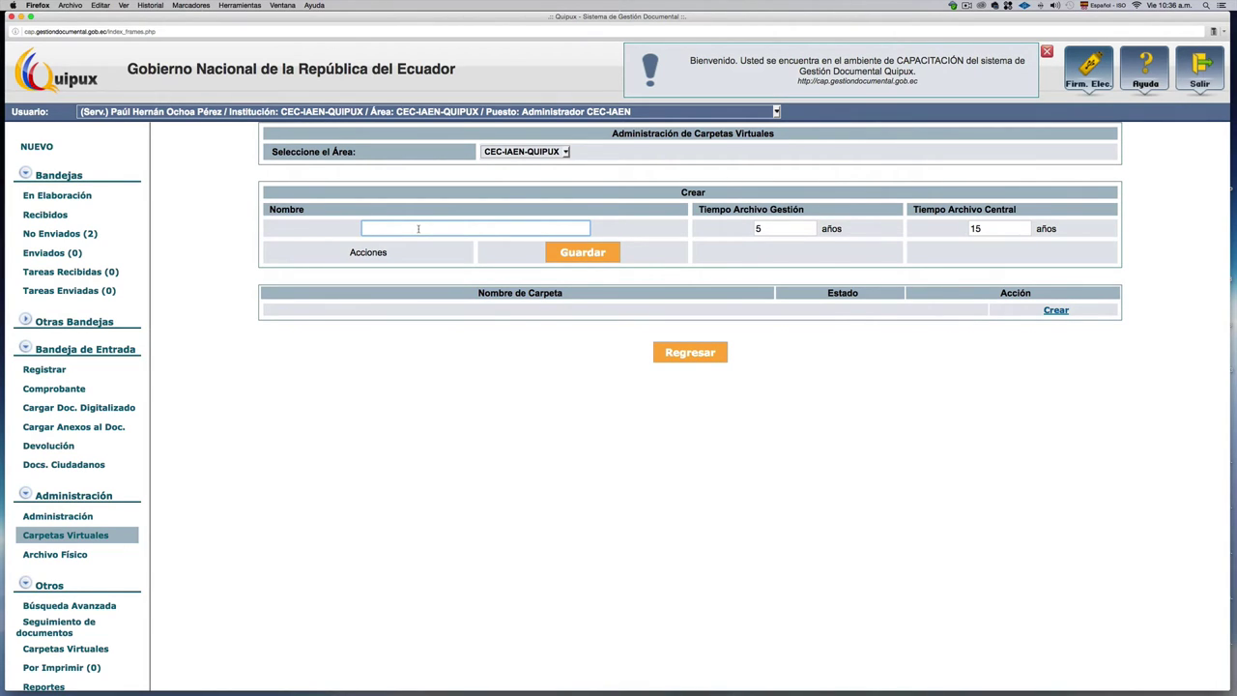
text(Contratos)
click(777, 229)
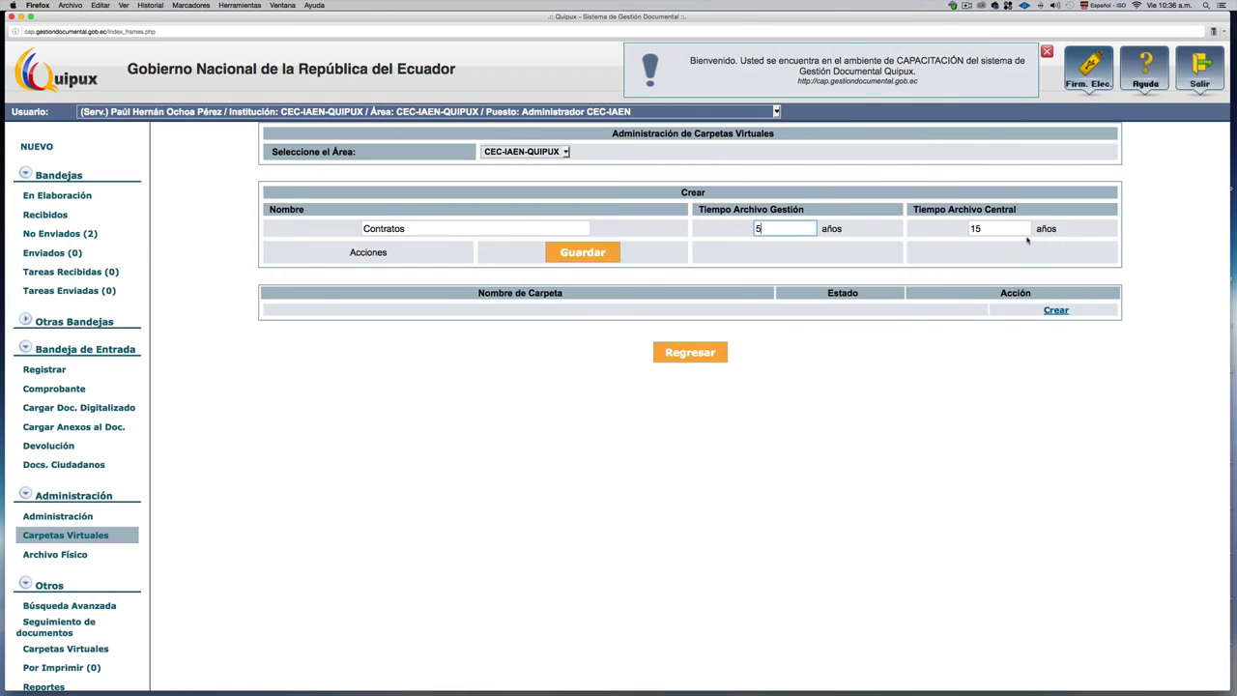
click(992, 229)
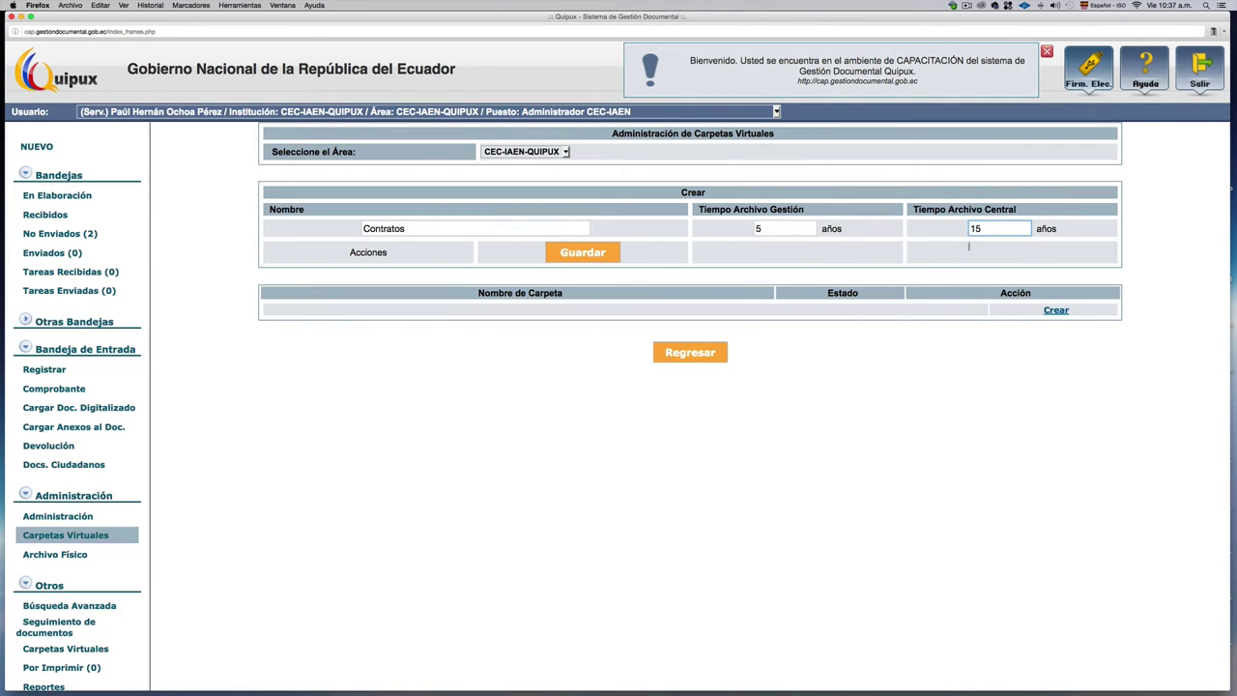
click(574, 255)
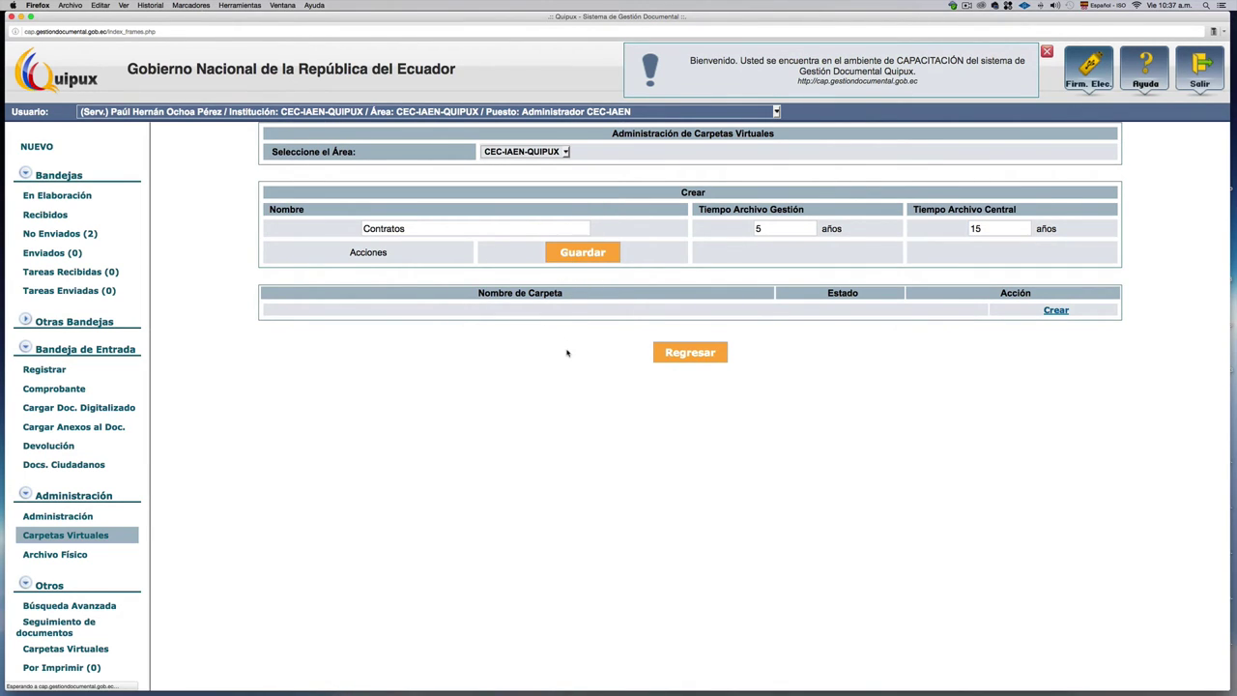
click(576, 255)
click(577, 255)
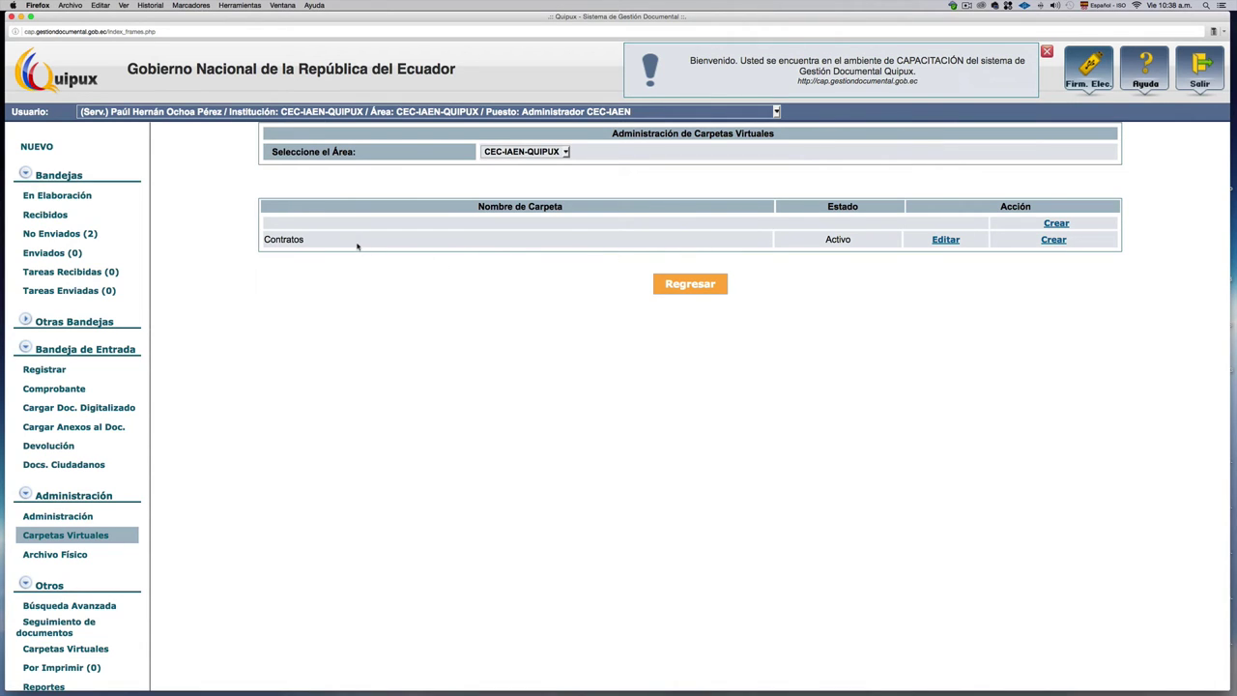
- Create a subfolder named 2015 inside the Contratos folder and save it
click(1054, 240)
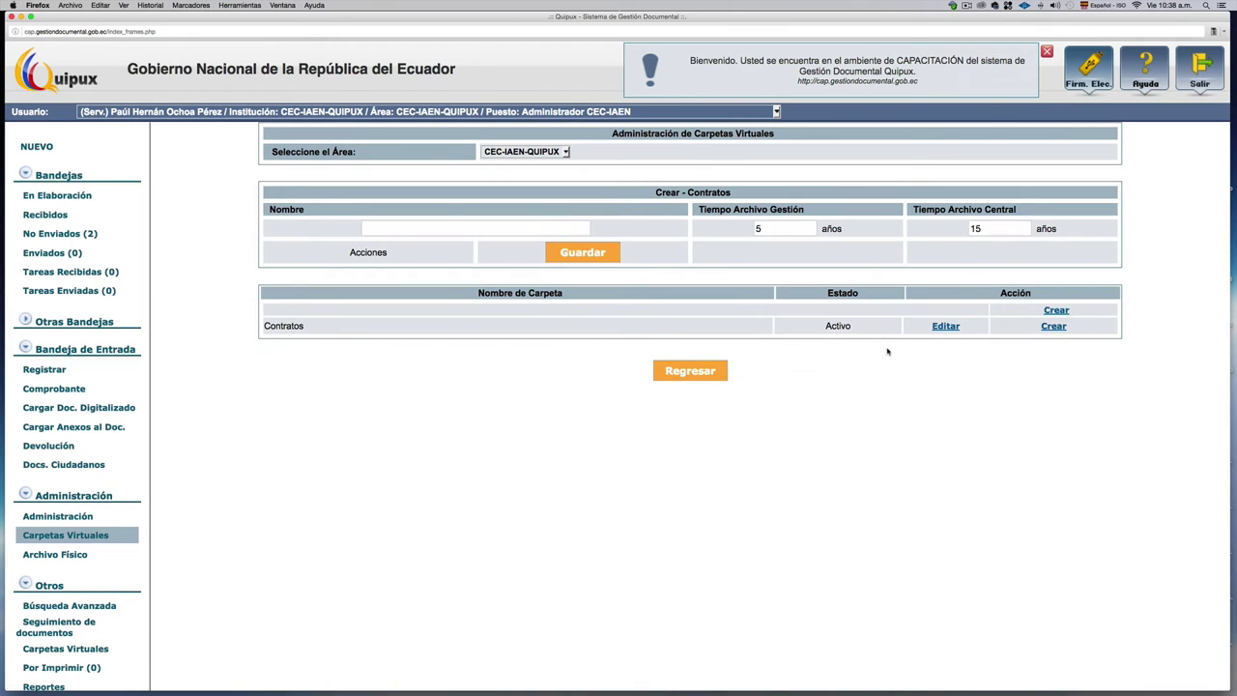
click(456, 227)
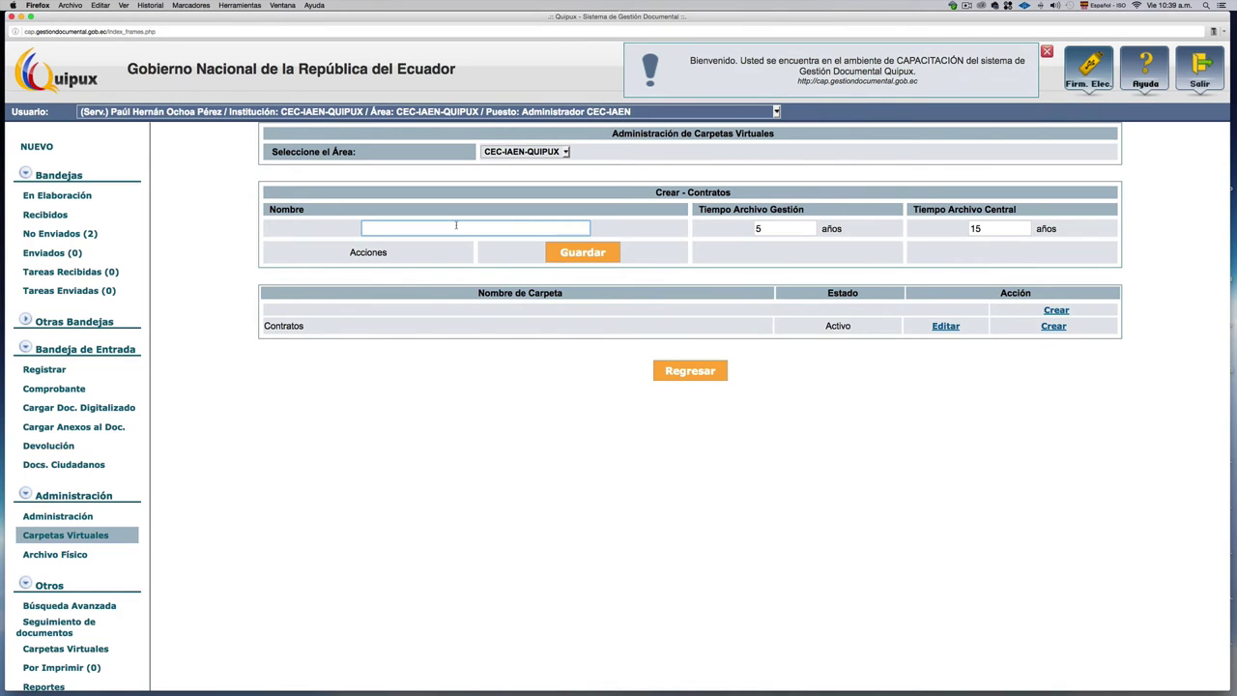
text(2015)
click(583, 252)
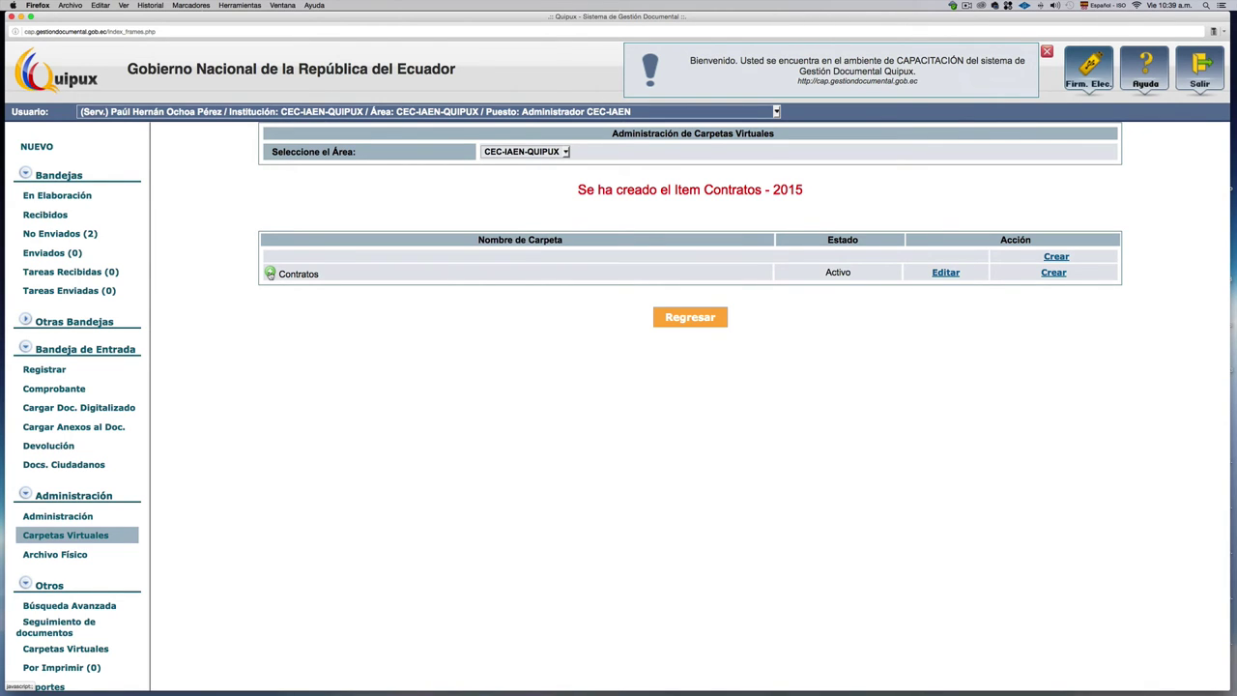
- Create a subfolder named Semestre_1 inside the 2015 folder of Contratos and save it
click(271, 274)
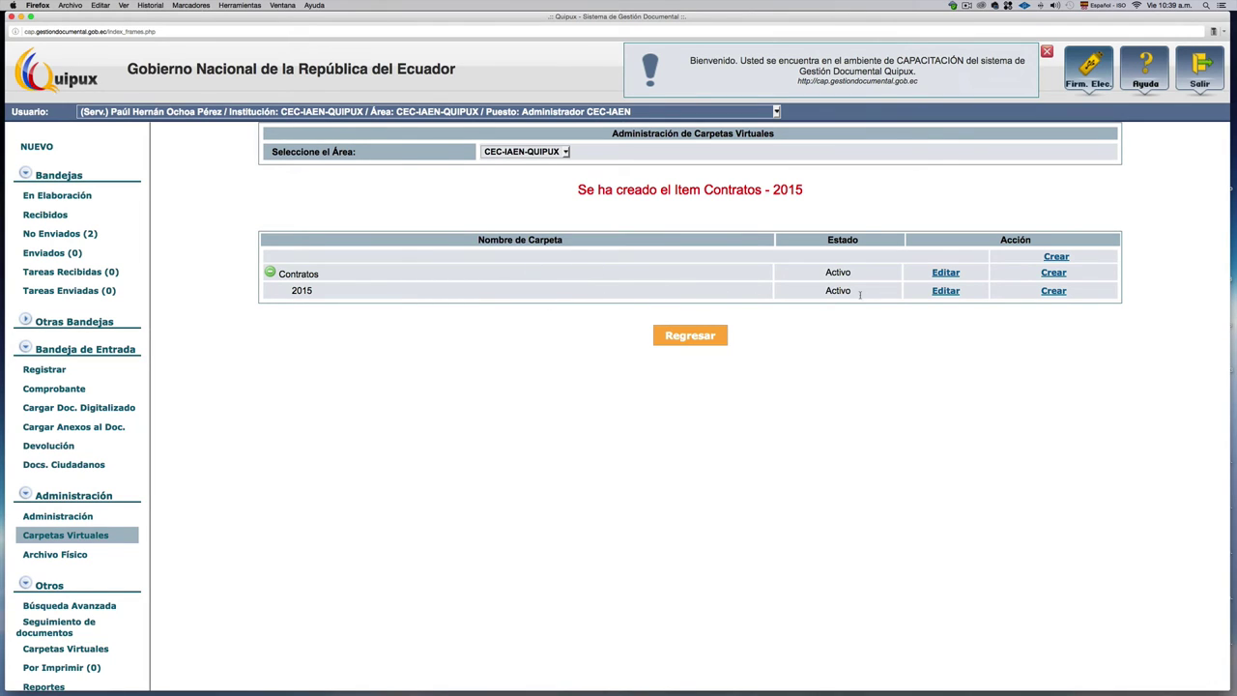
click(1053, 291)
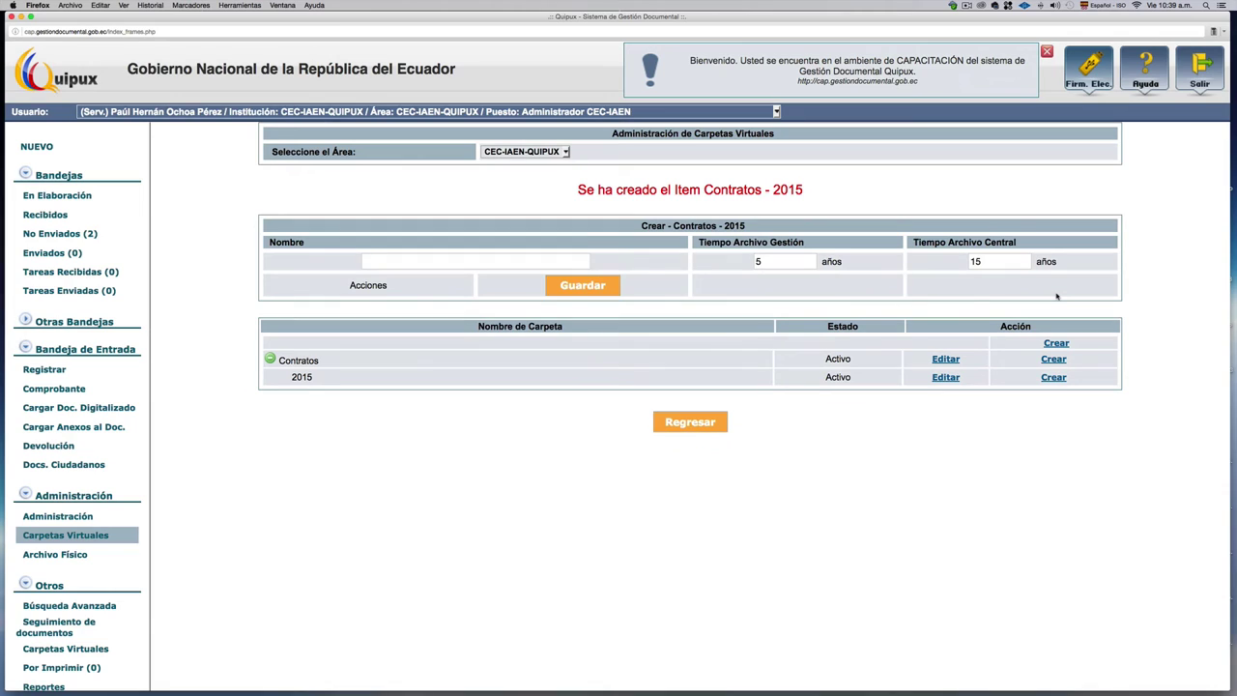
click(396, 261)
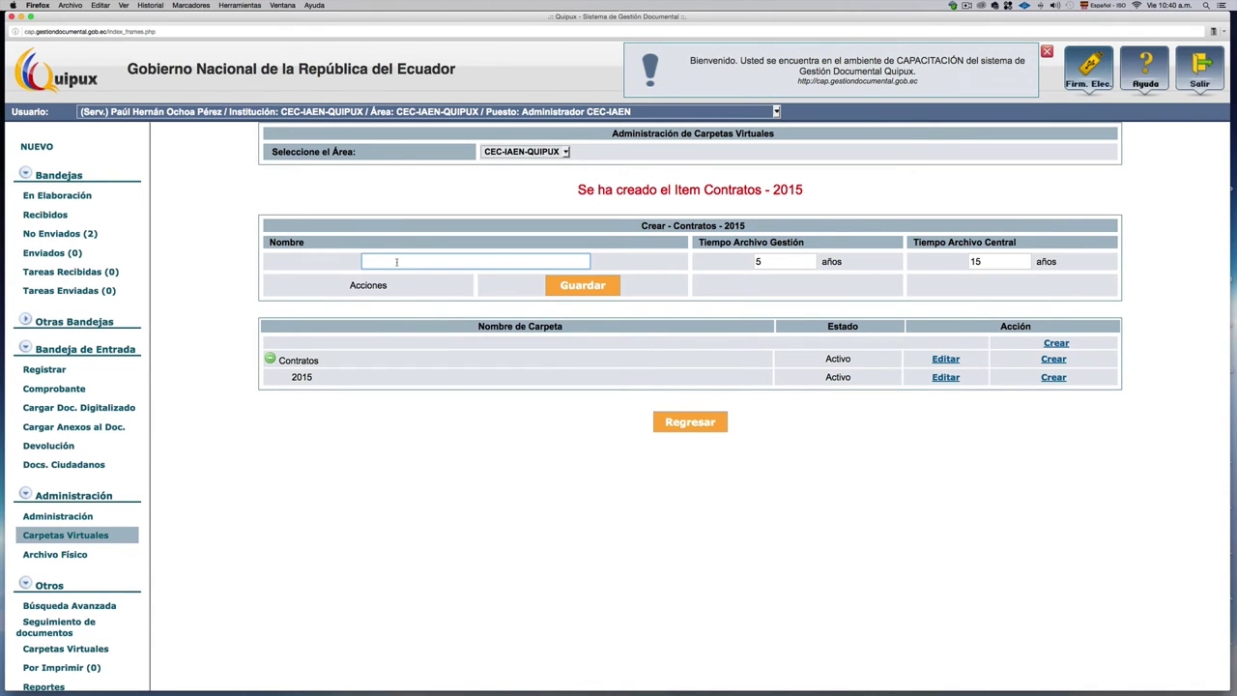
text(Semesstre)
key(Left)
key(Left)
key(Left)
key(BackSpace)
key(End)
text(_1)
click(585, 285)
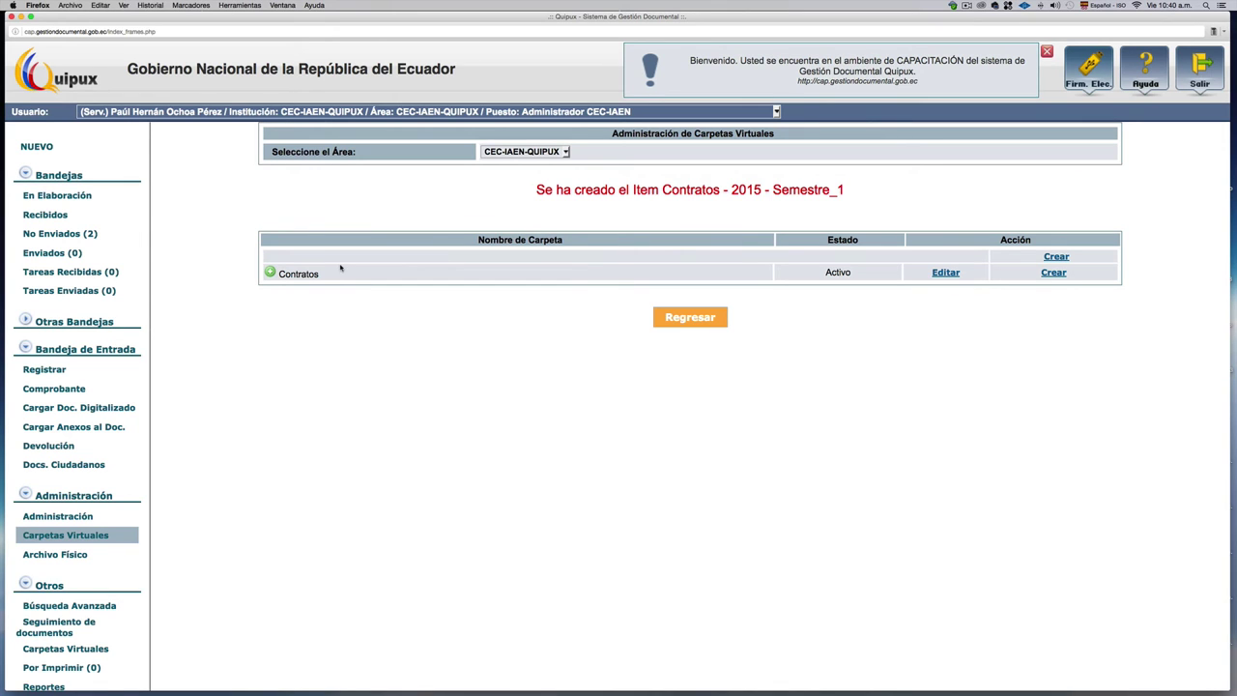
- Expand the Contratos folder to review its year and semester subfolders
click(271, 277)
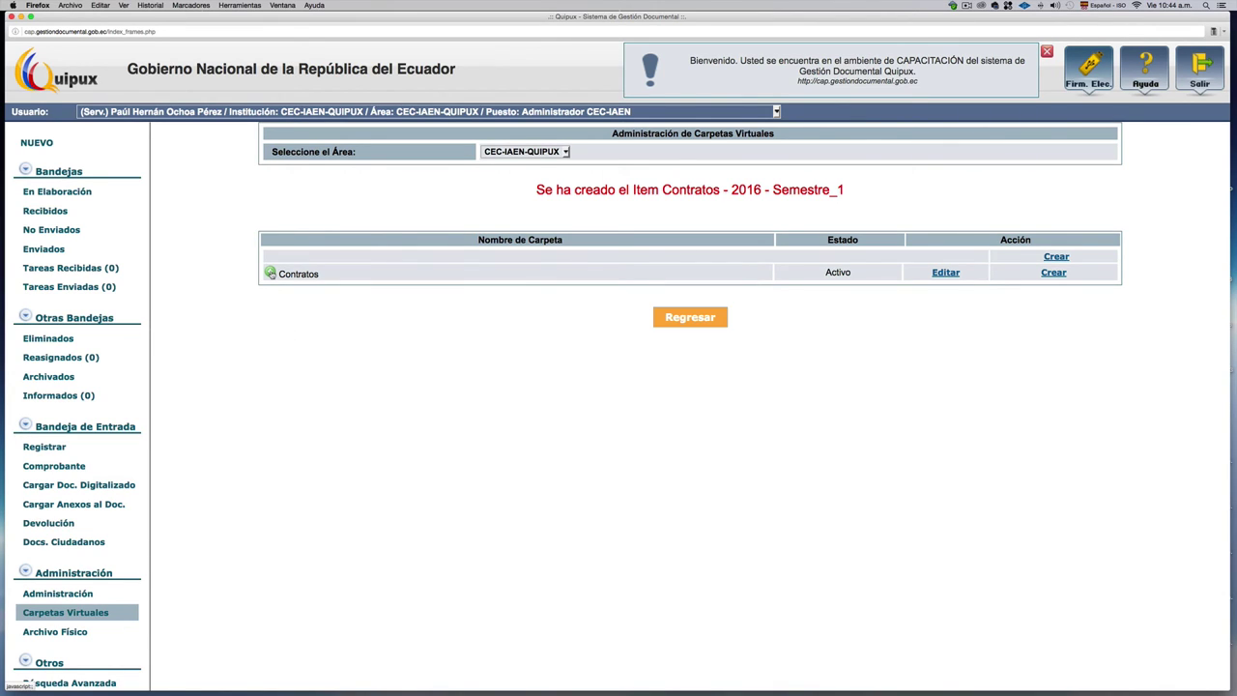
click(271, 273)
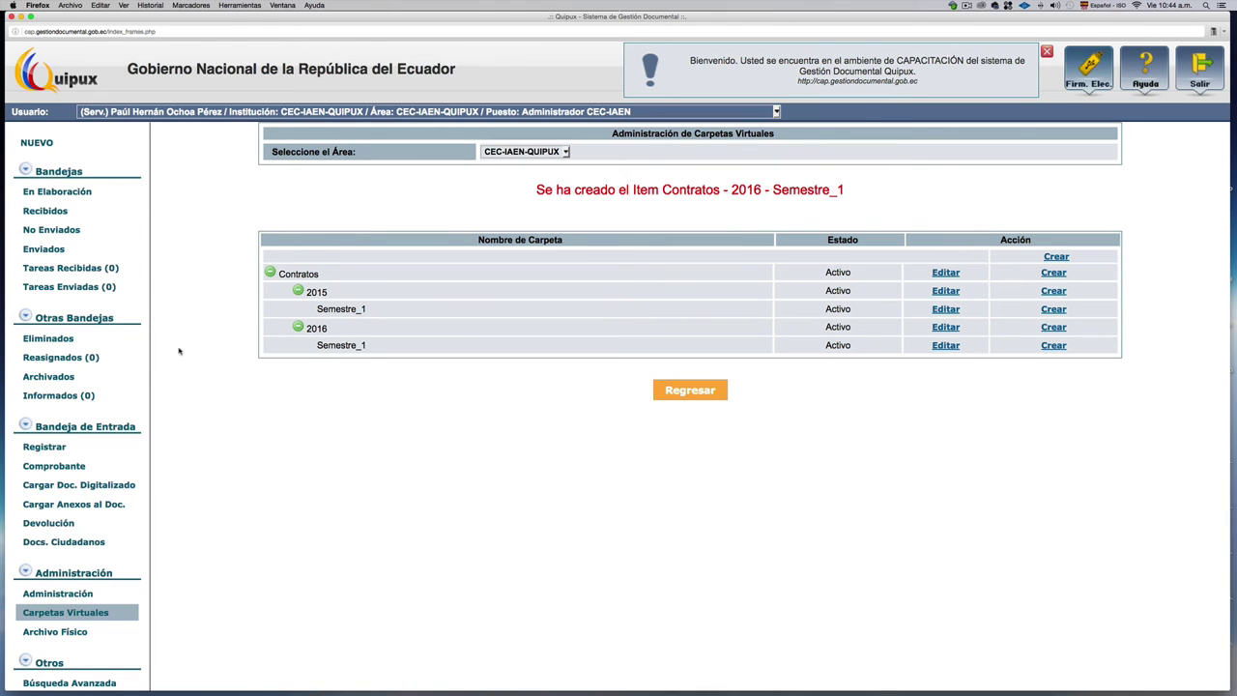
- Include the sent document with subject Prueba in the virtual folder /Semestre_1/2016/Contratos
click(72, 251)
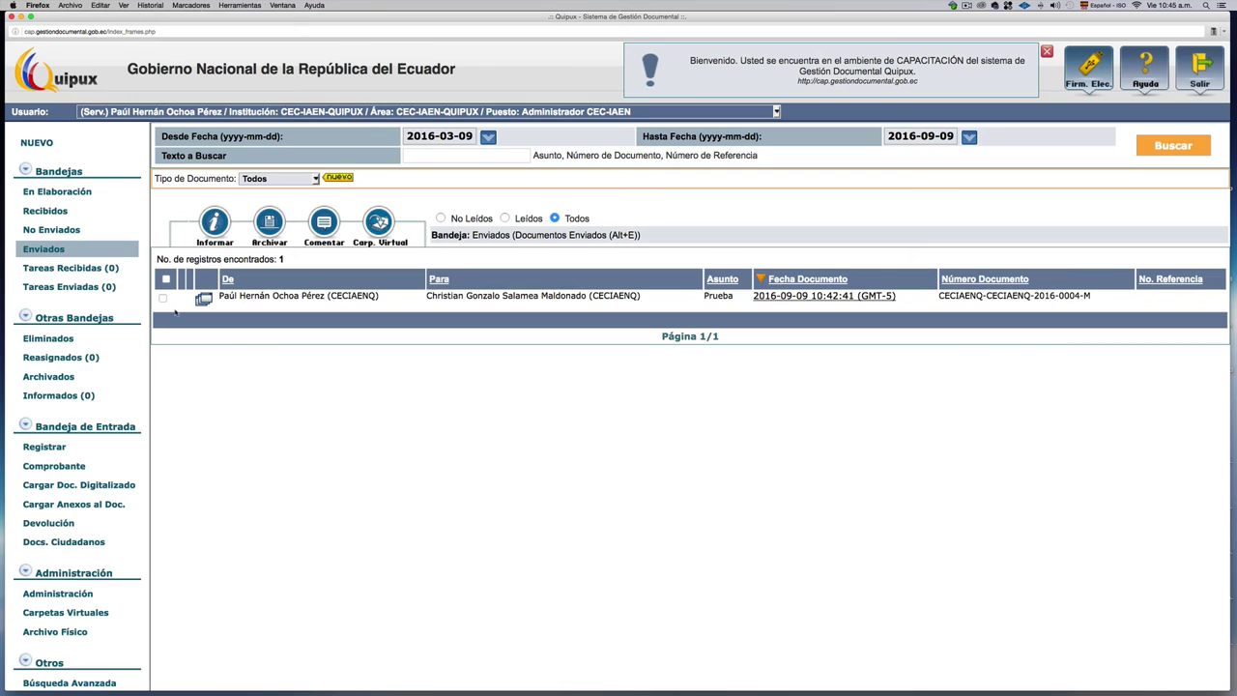
click(162, 299)
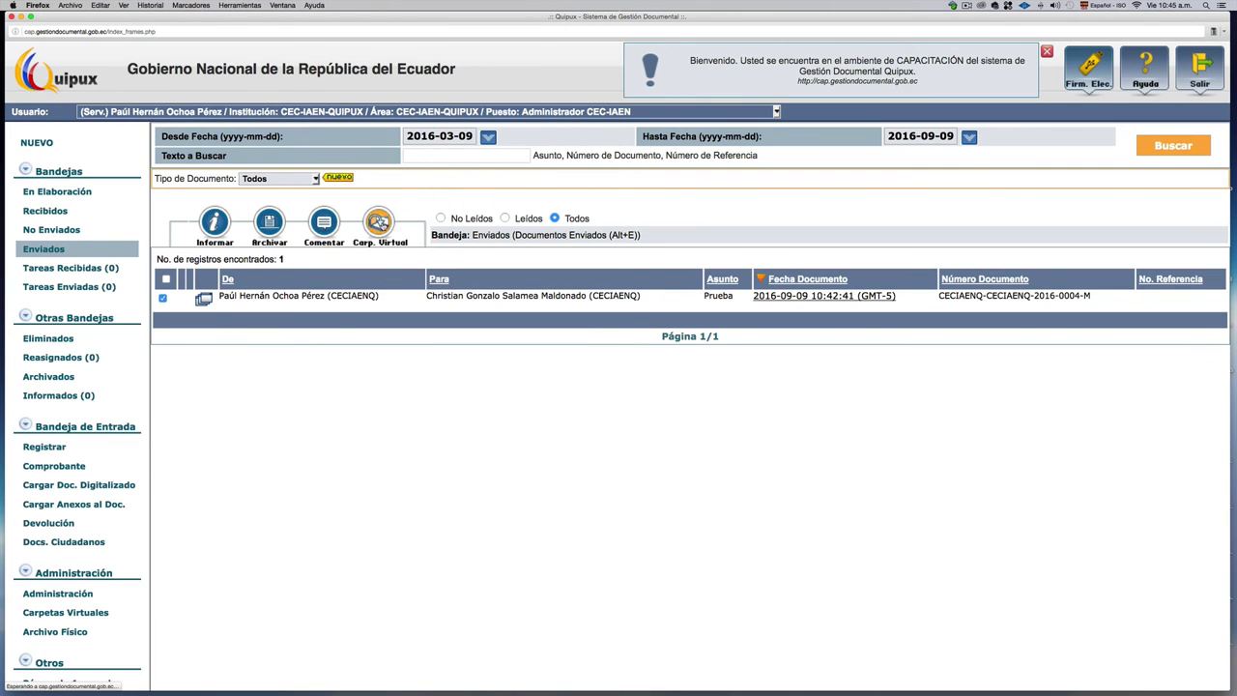
click(381, 227)
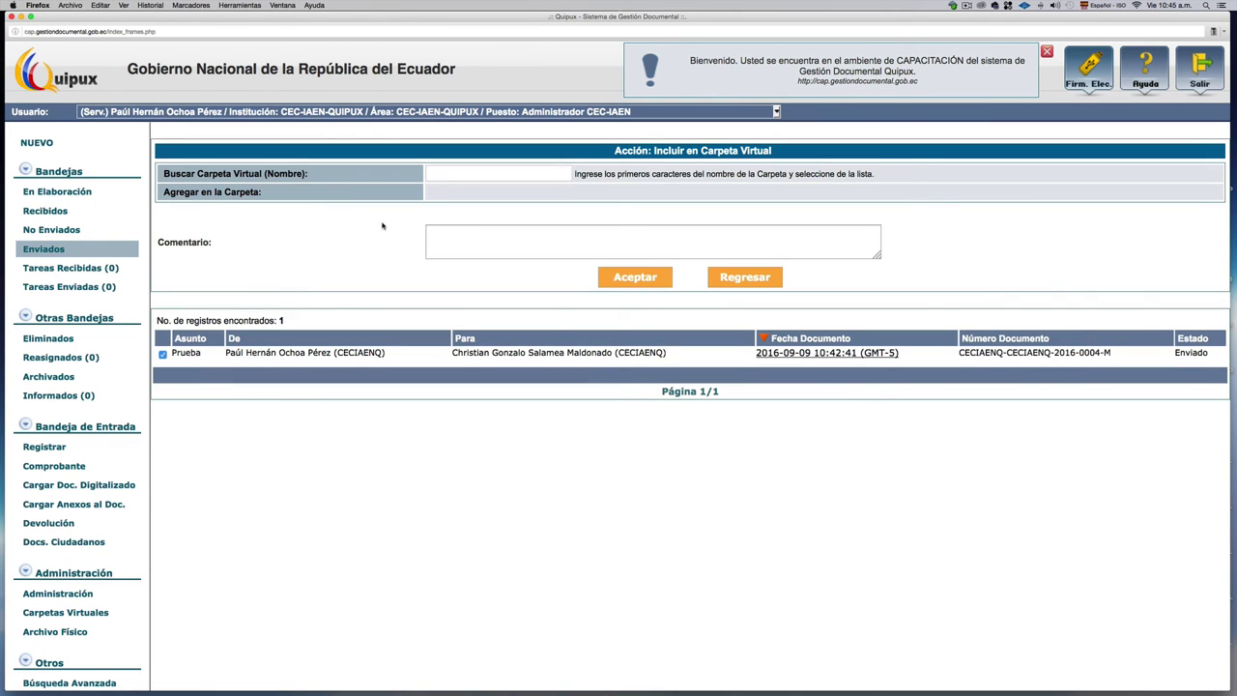
click(438, 173)
text(Car)
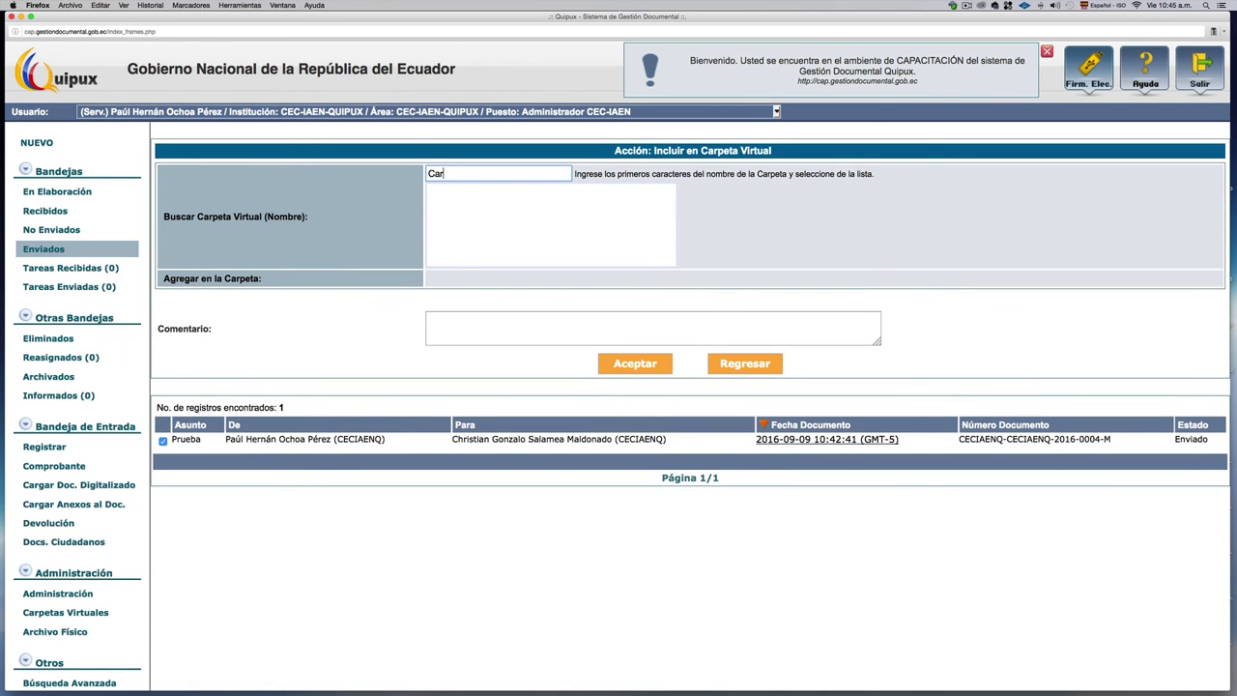
key(BackSpace)
key(BackSpace)
text(ontra)
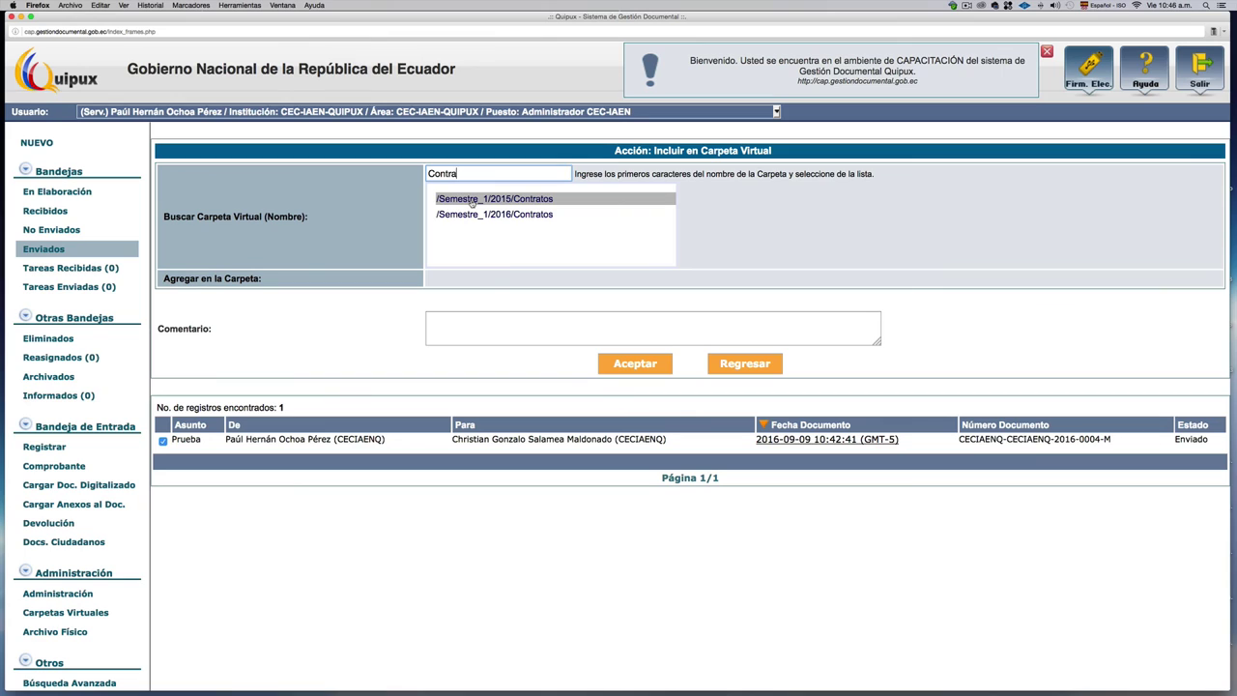
click(523, 214)
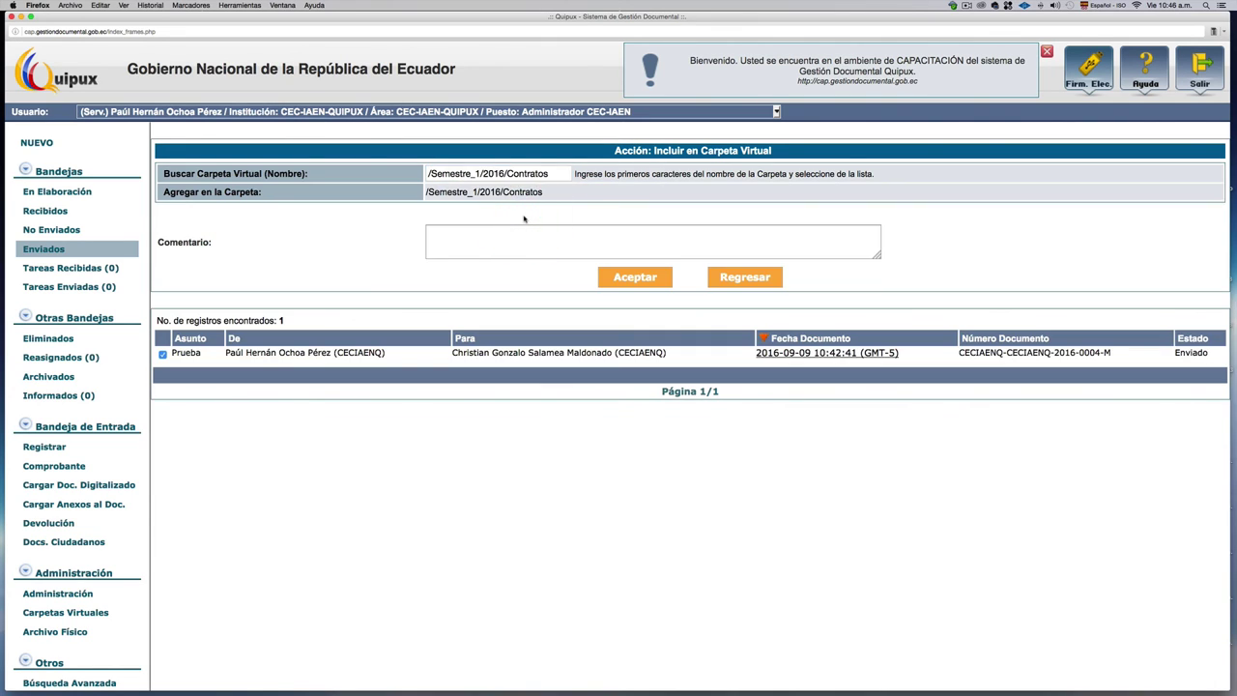
click(481, 235)
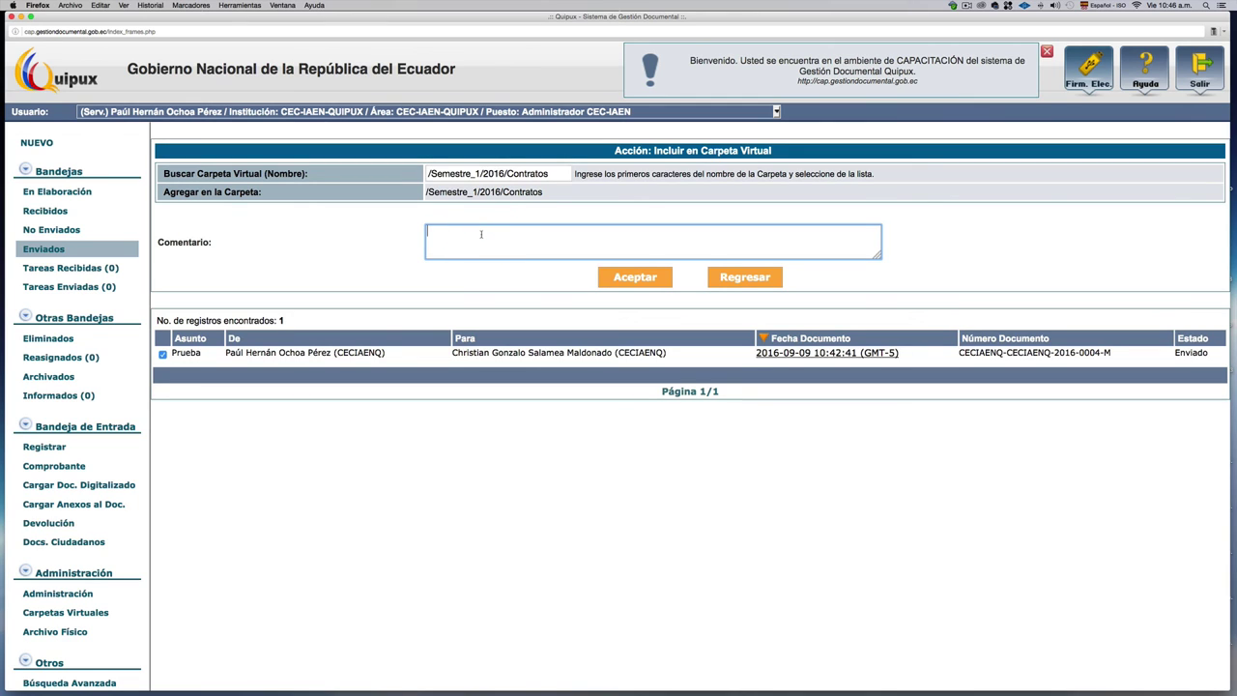
click(628, 281)
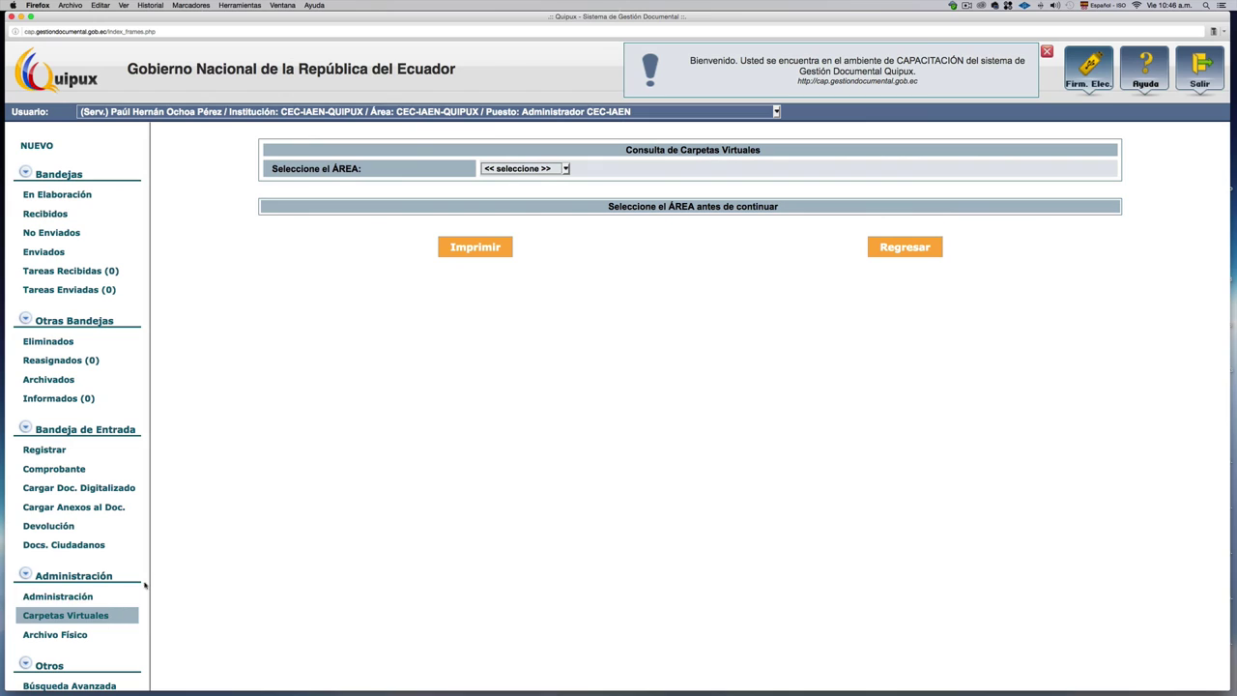
- Consult the virtual folders of the CEC-IAEN-QUIPUX area, expanding and collapsing the Contratos folder to examine its structure
click(72, 618)
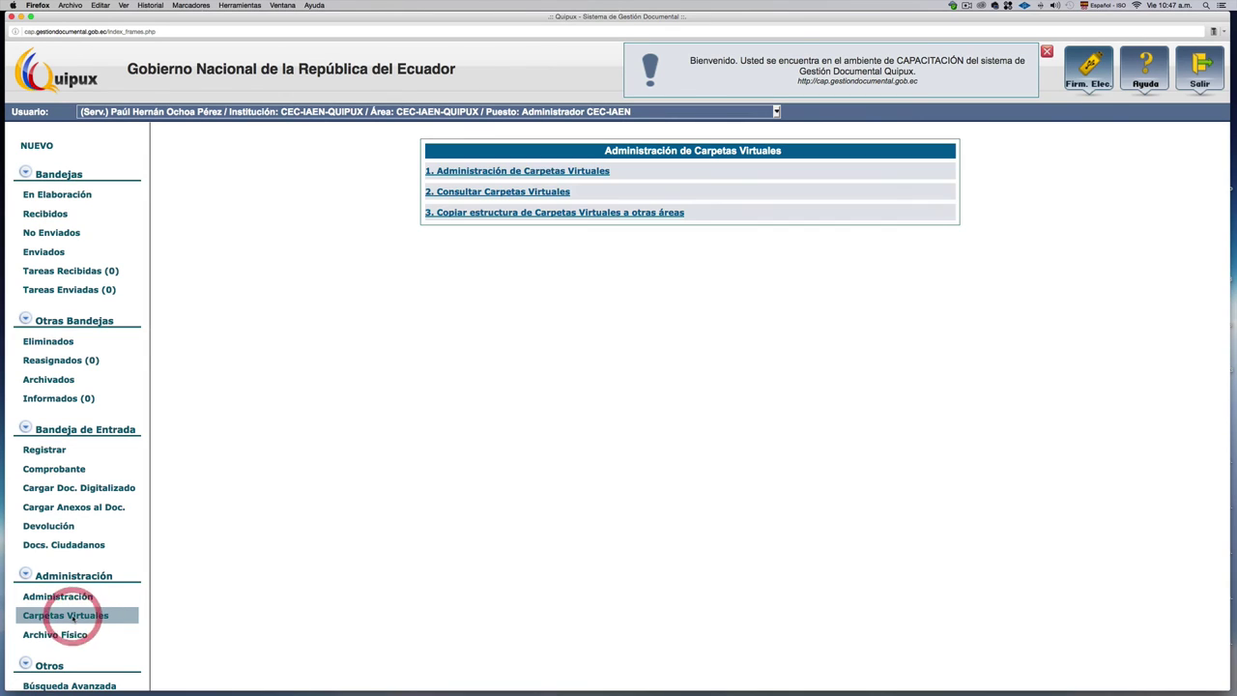
click(461, 193)
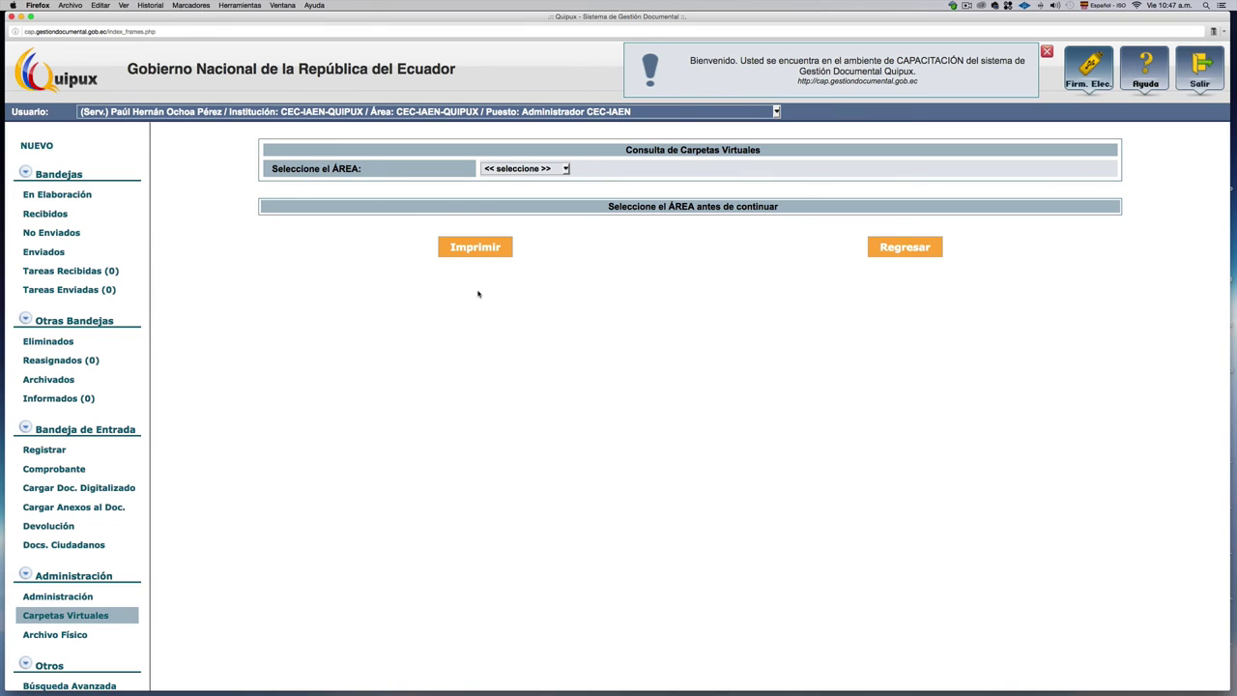
click(566, 169)
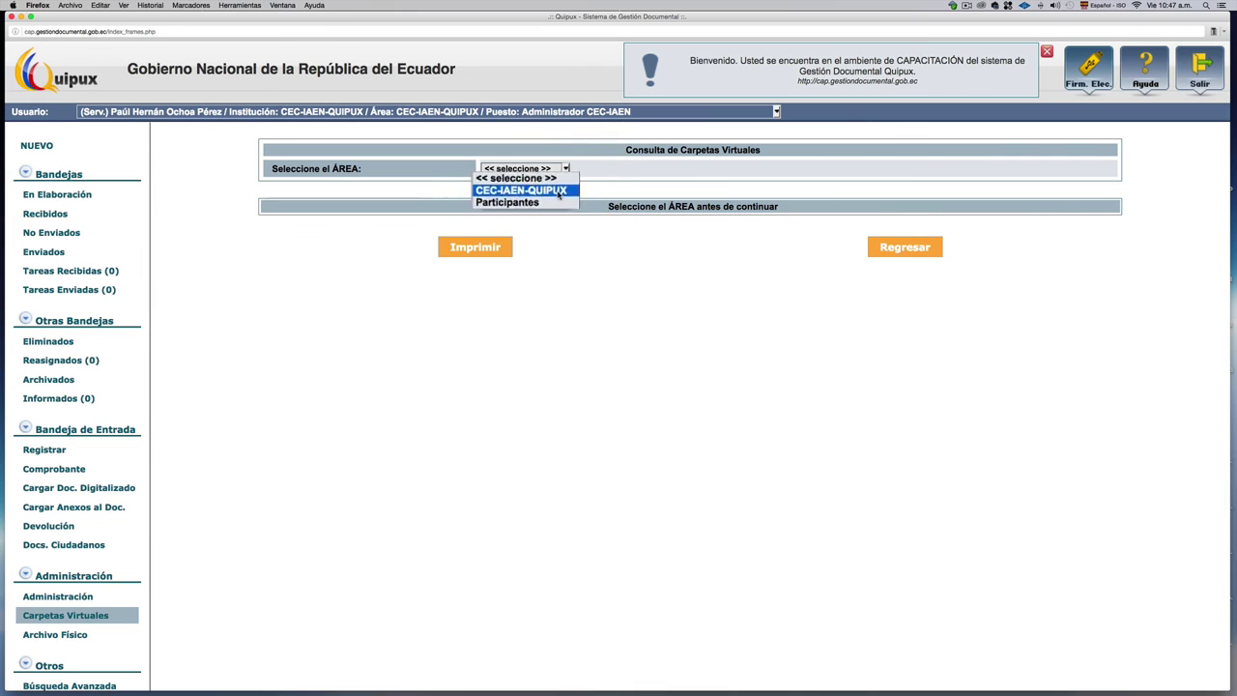
click(558, 191)
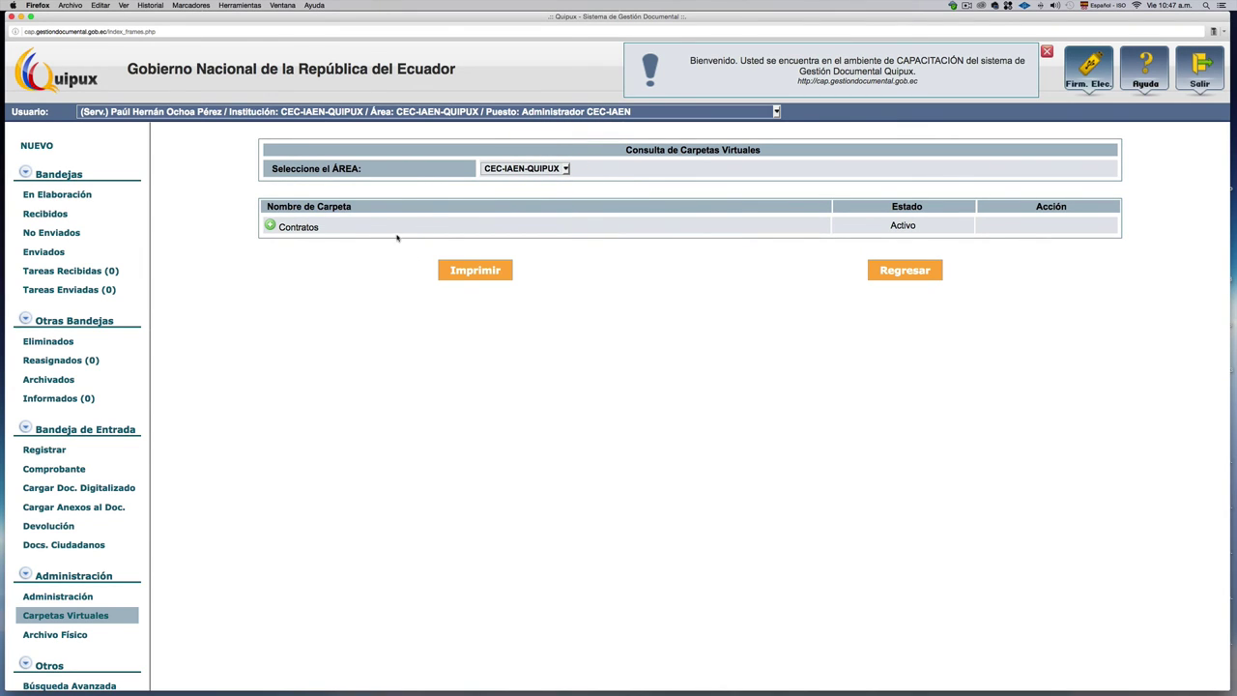
click(270, 226)
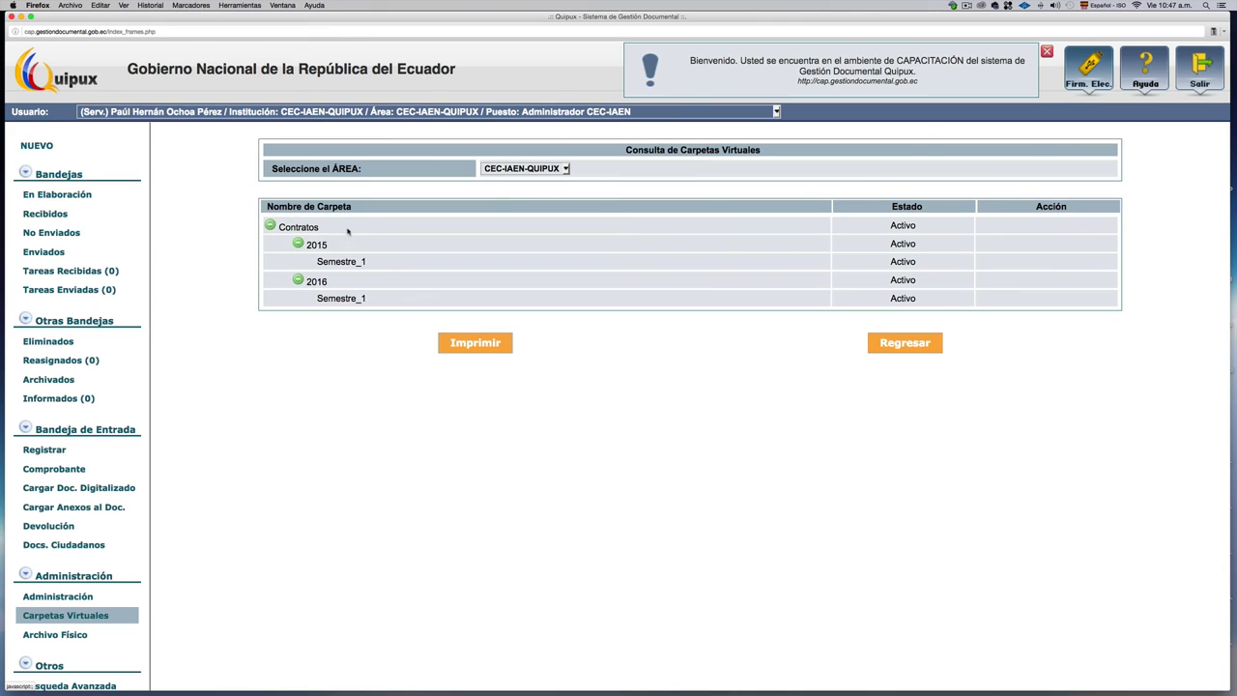
click(269, 225)
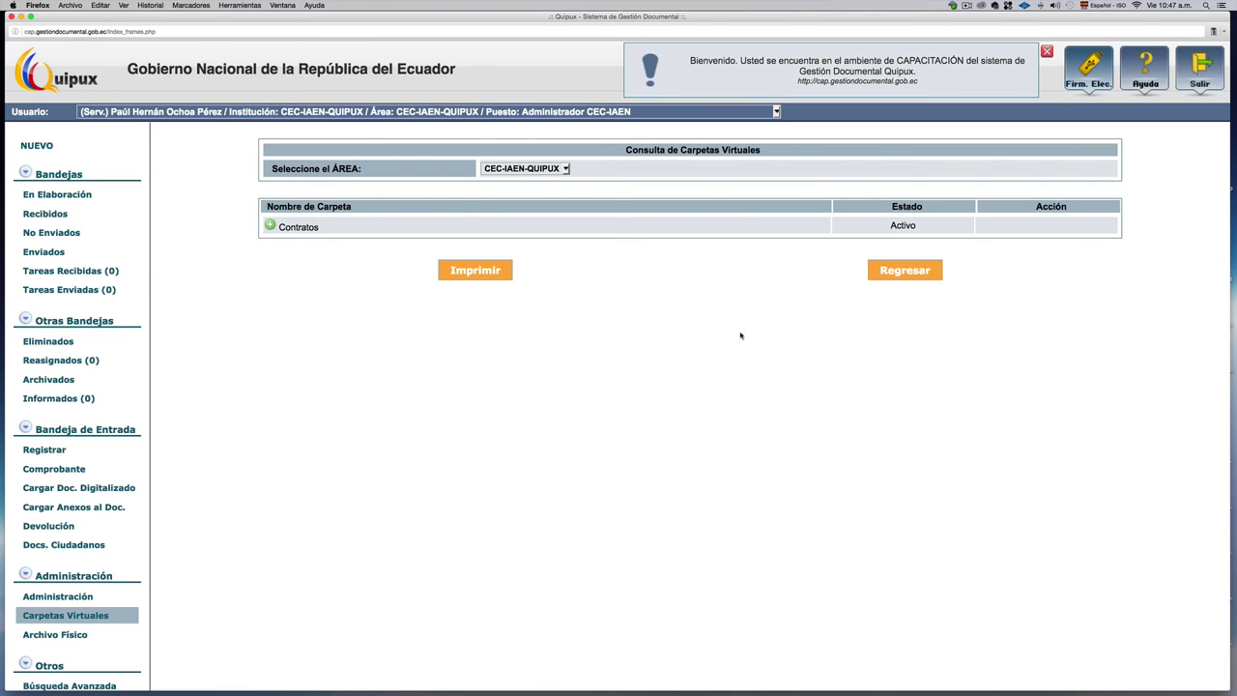